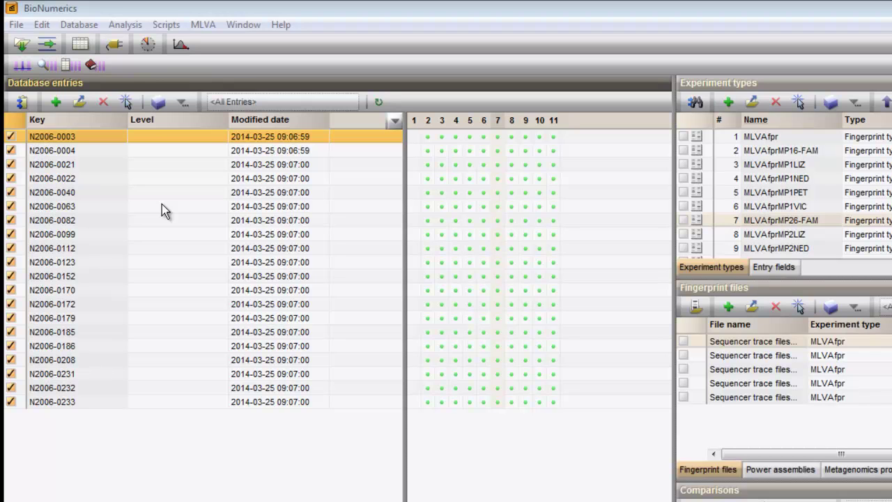
# Create a new MLVA schema named Scheme1
pyautogui.click(23, 66)
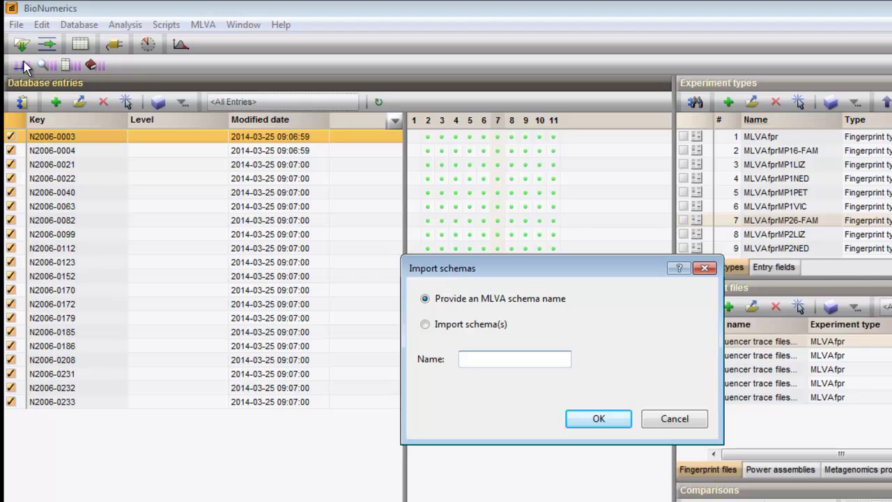
pyautogui.write('Scheme1')
pyautogui.click(593, 420)
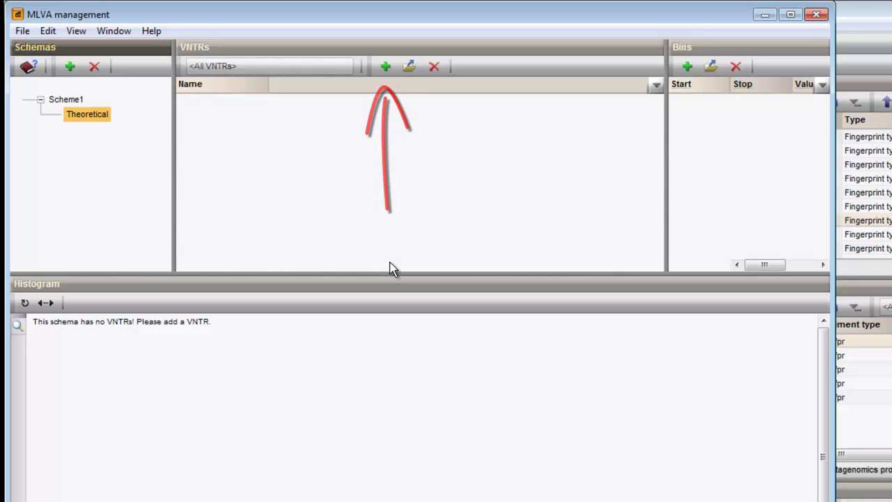
# Add a VNTR named VNTR01 with offset 130 and repeat size 3
pyautogui.click(387, 69)
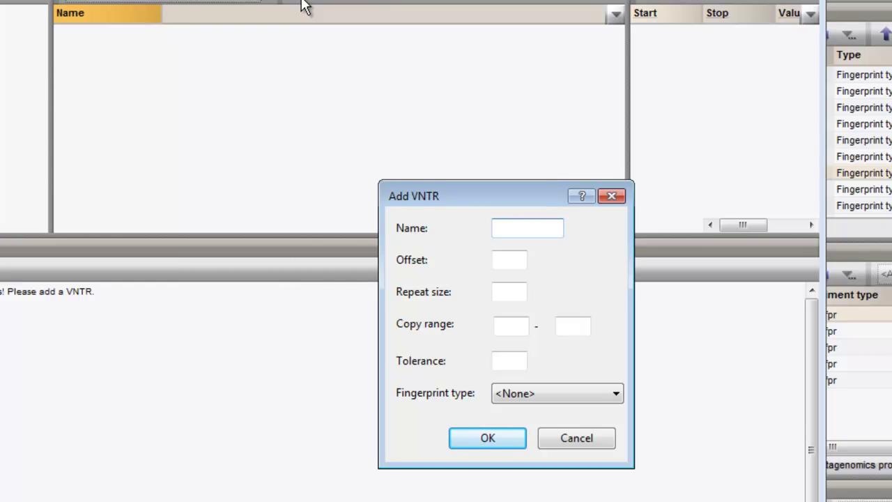
pyautogui.write('VNTR01')
pyautogui.click(510, 262)
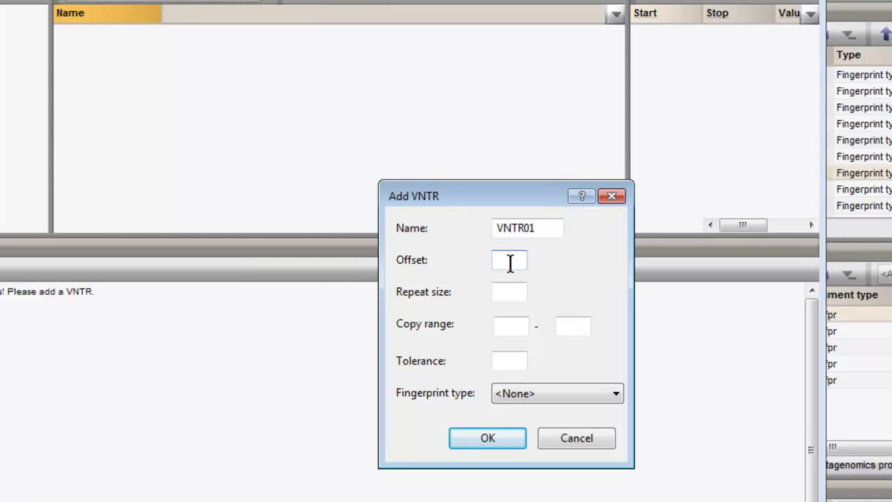
pyautogui.write('130')
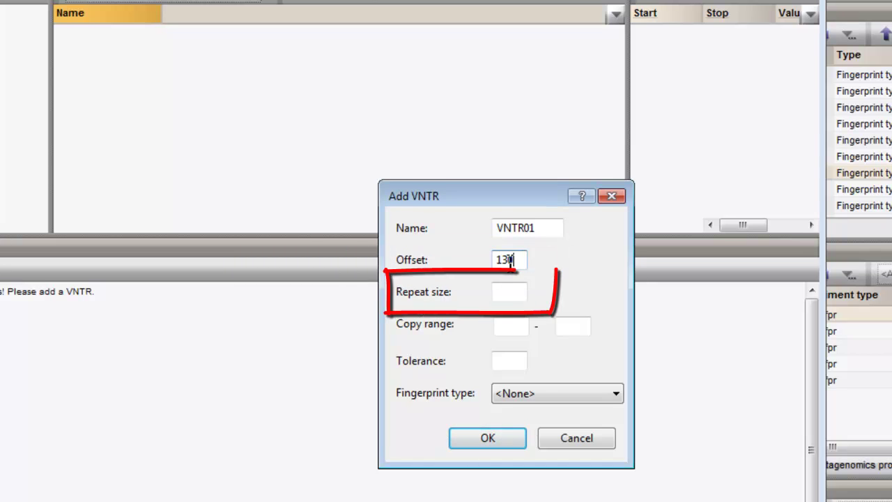
pyautogui.click(504, 293)
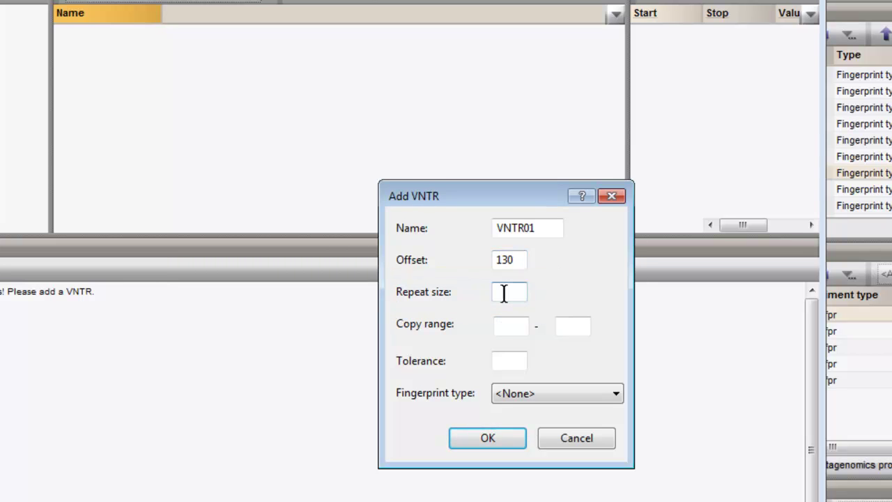
pyautogui.write('3')
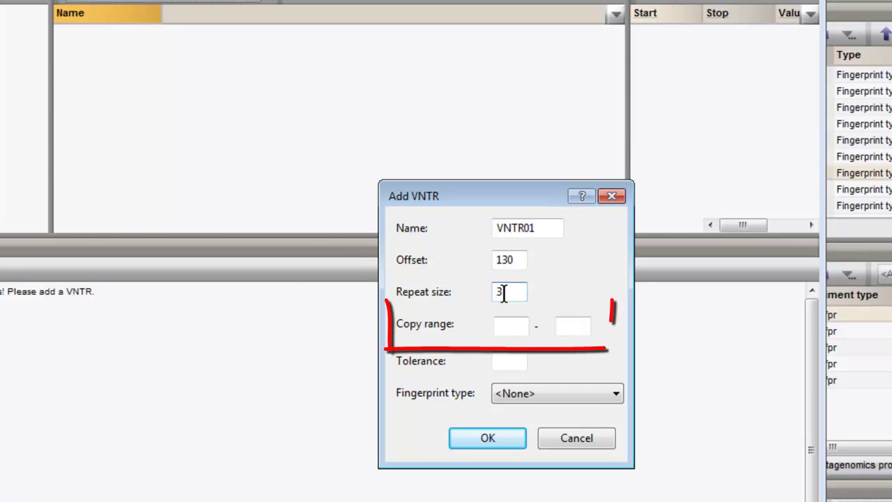
# Give VNTR01 copy range 0–10 and tolerance 1, and link it to an MLVA fingerprint type
pyautogui.click(502, 328)
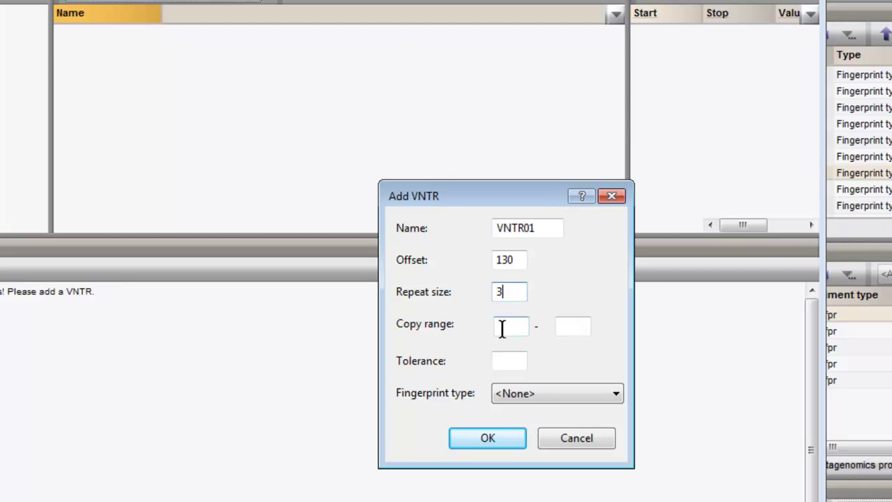
pyautogui.click(504, 328)
pyautogui.write('0')
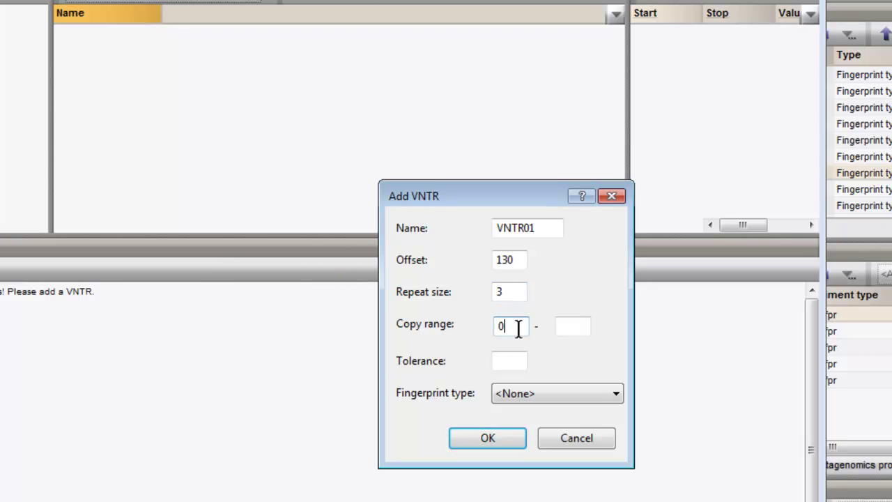
pyautogui.click(571, 325)
pyautogui.write('10')
pyautogui.click(502, 360)
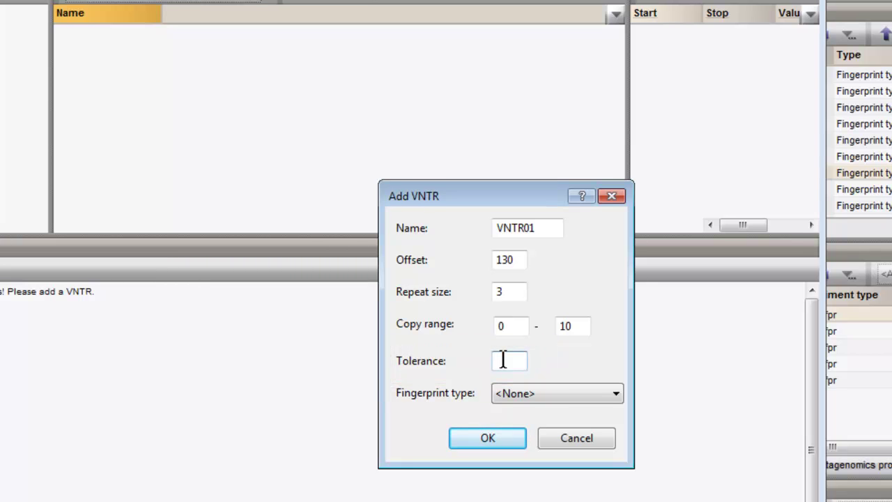
pyautogui.write('1')
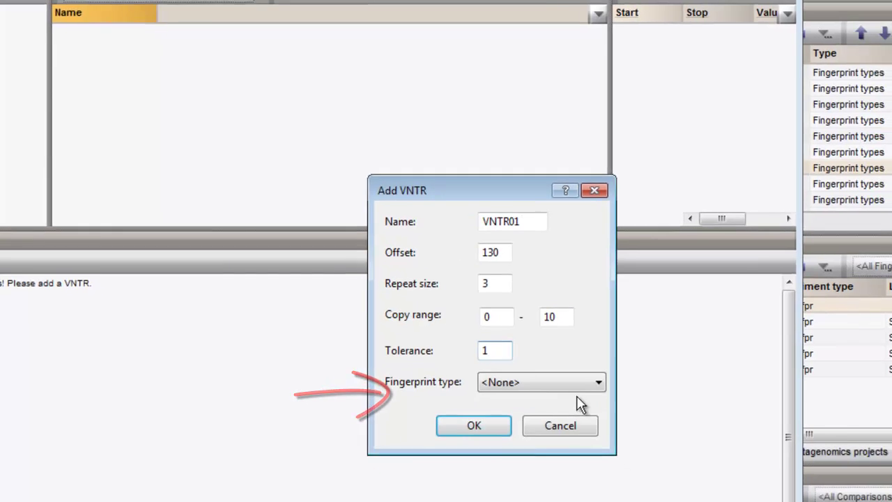
pyautogui.click(598, 383)
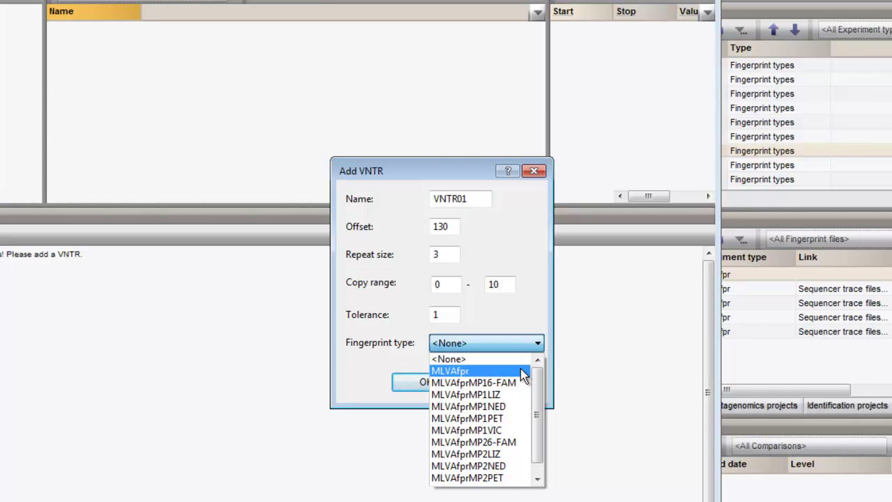
pyautogui.click(498, 383)
# Confirm VNTR01, then review the File menu's XML import/export options without choosing any
pyautogui.click(439, 388)
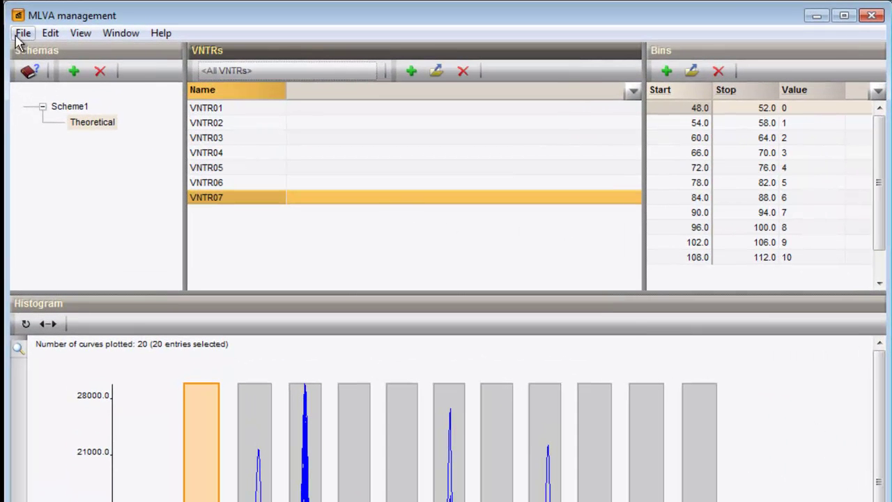
pyautogui.click(21, 36)
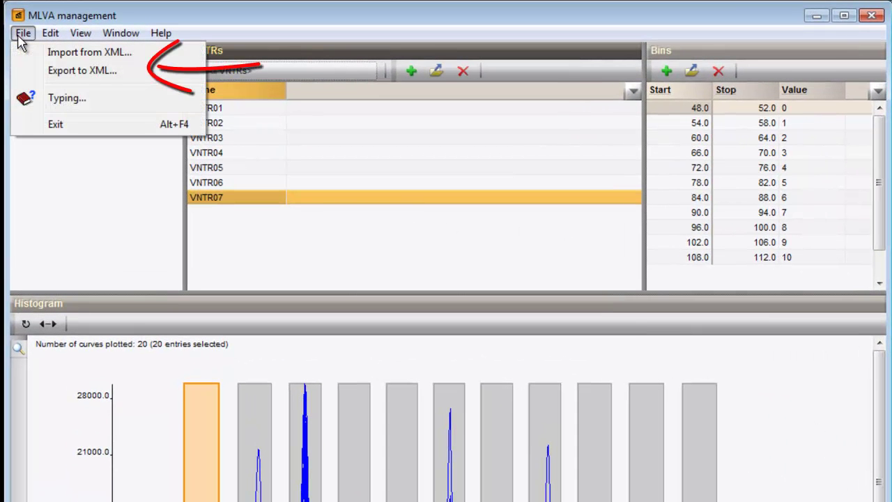
pyautogui.click(77, 230)
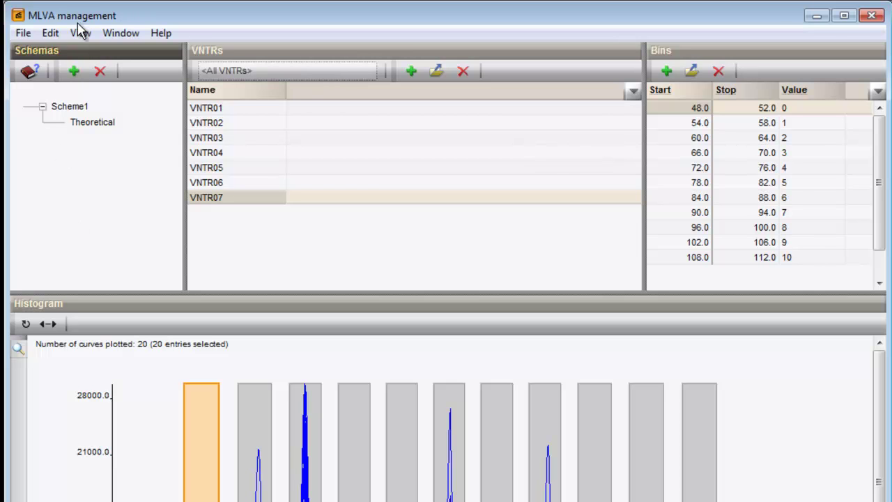
# Review the Edit menu's schema and mapping options, including Instrument types, and close it unused
pyautogui.click(50, 34)
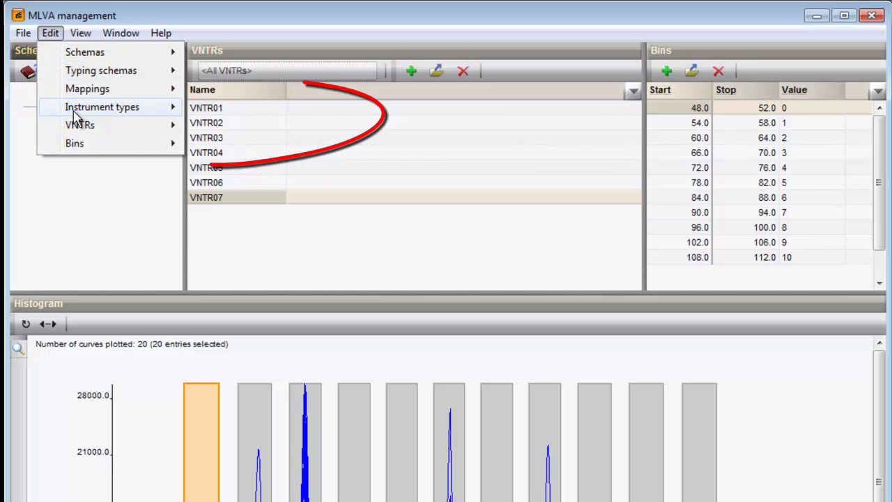
pyautogui.moveTo(75, 112)
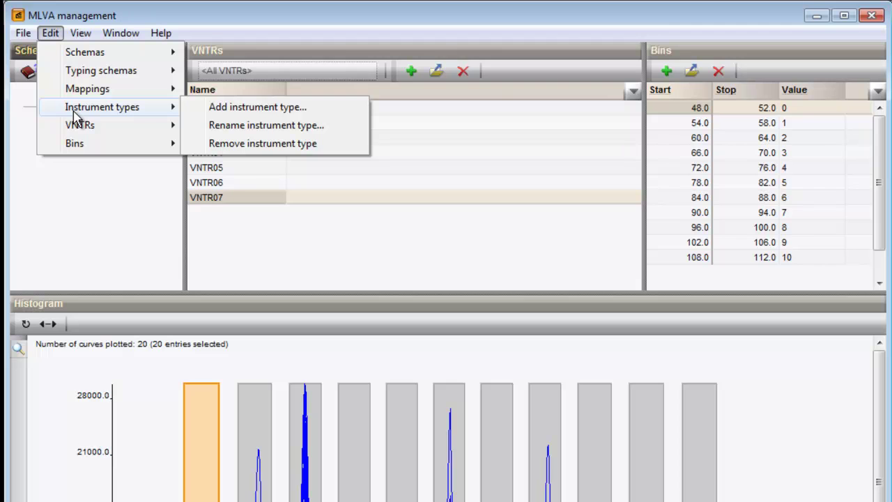
pyautogui.click(82, 200)
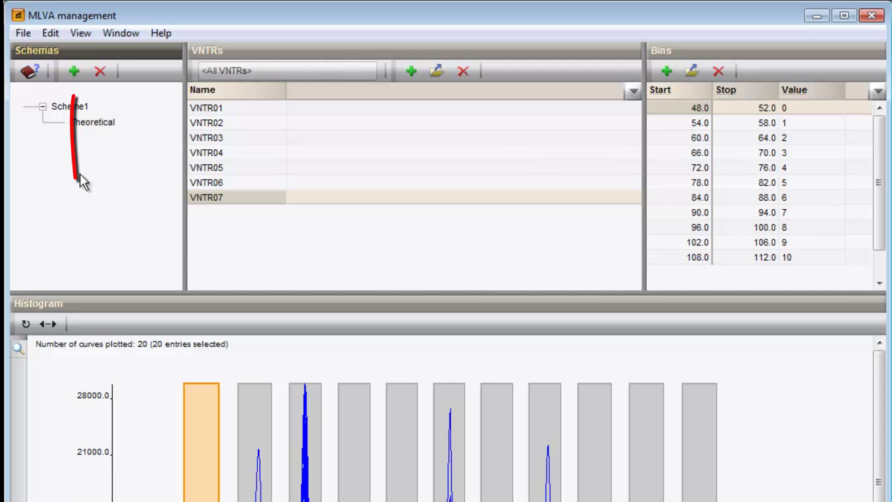
# Add a mapping named Map1 that copies its bins from the Theoretical mapping
pyautogui.click(74, 71)
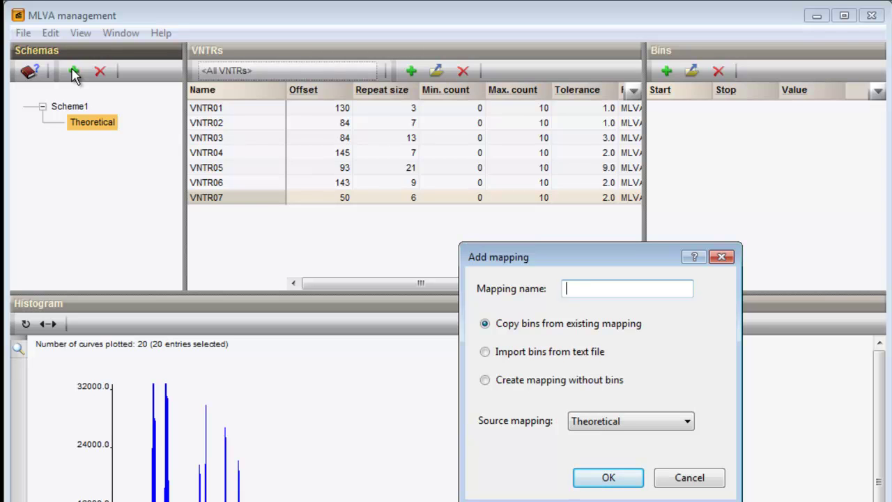
pyautogui.write('Map1')
pyautogui.click(594, 481)
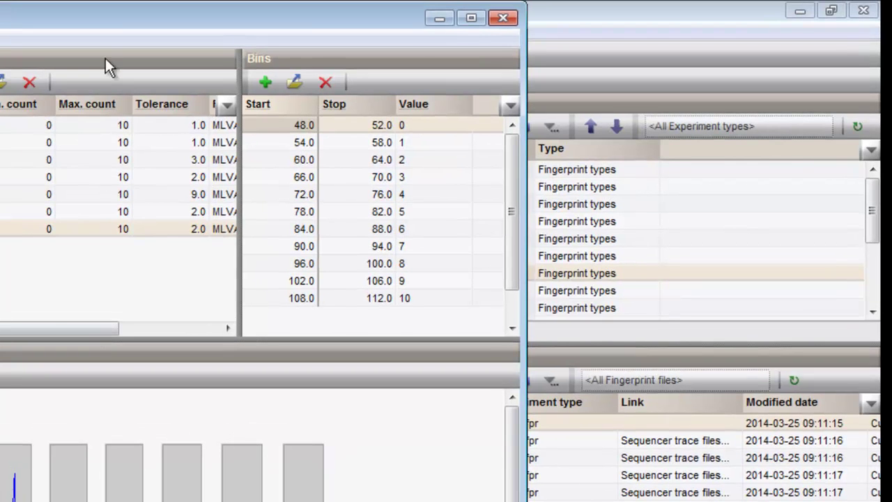
# Review the first VNTR07 bin's start and stop values, 48.0 to 52.0, in the Bins grid
pyautogui.click(300, 126)
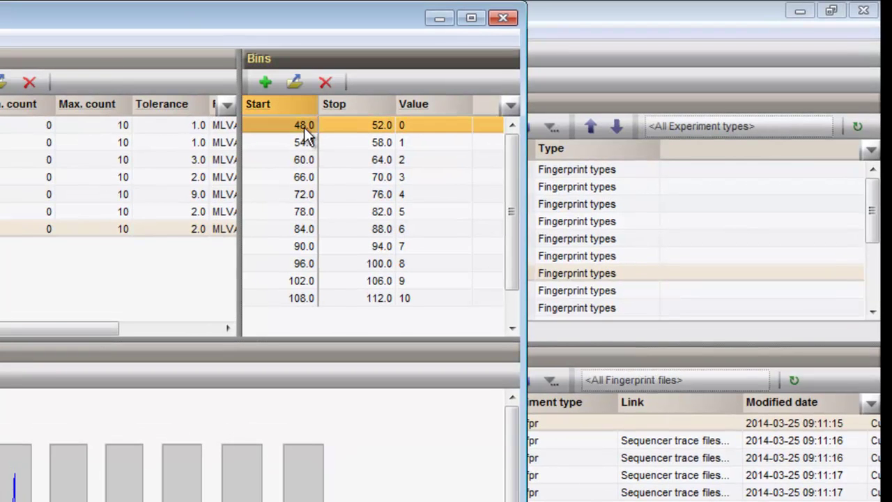
pyautogui.click(304, 127)
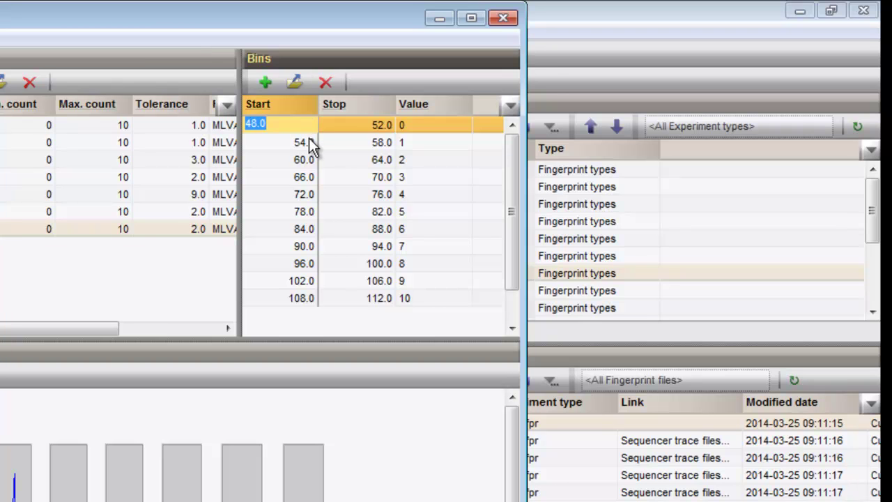
pyautogui.click(343, 131)
pyautogui.click(356, 126)
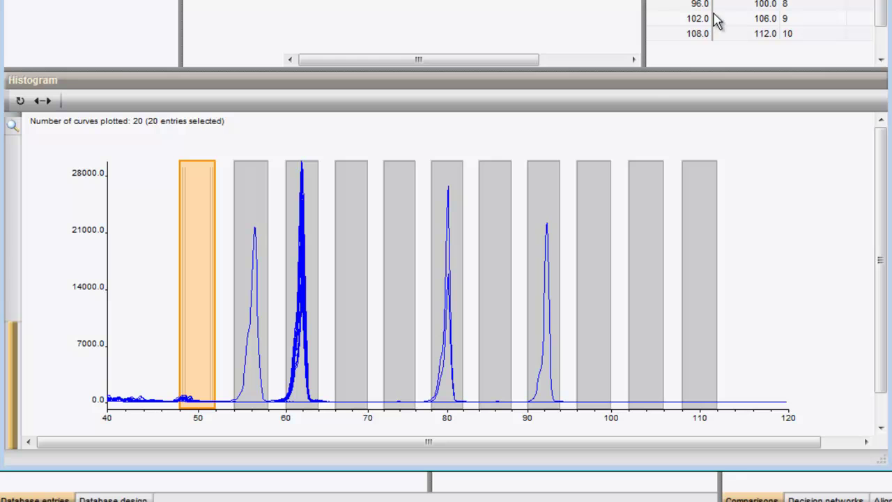
# Select the 54–58 bin in the histogram and cancel out of its range settings unchanged
pyautogui.click(255, 342)
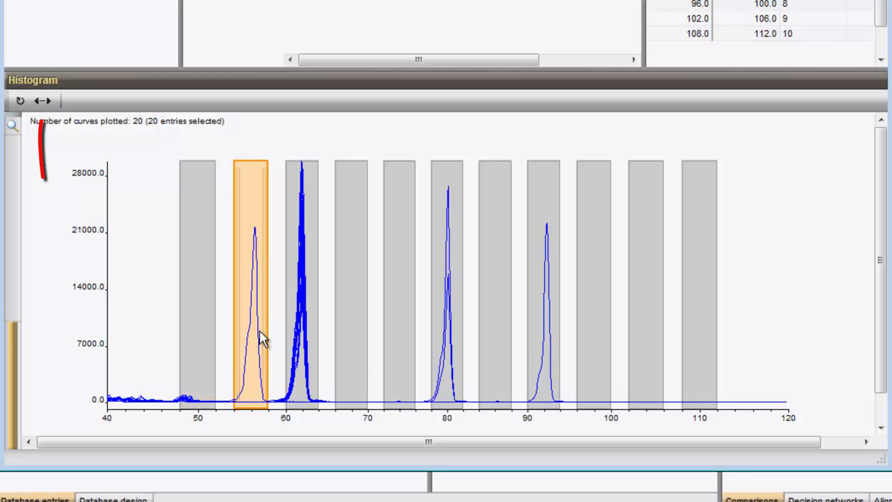
pyautogui.click(42, 102)
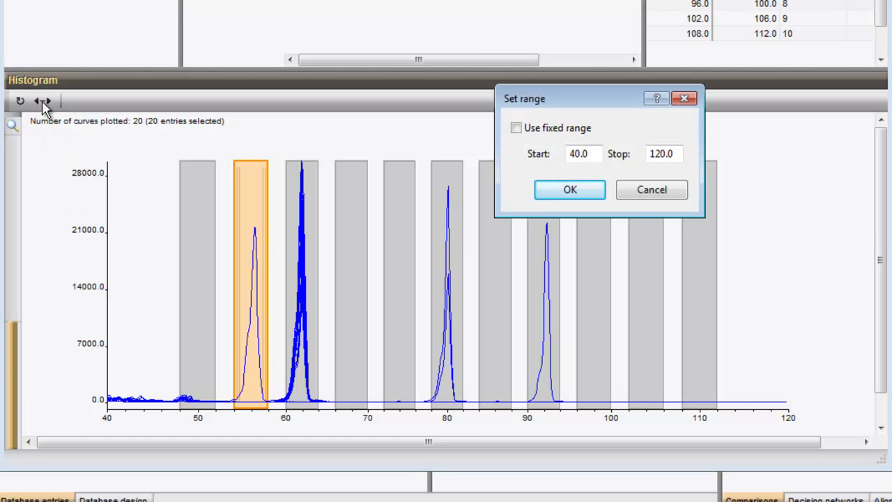
pyautogui.click(653, 191)
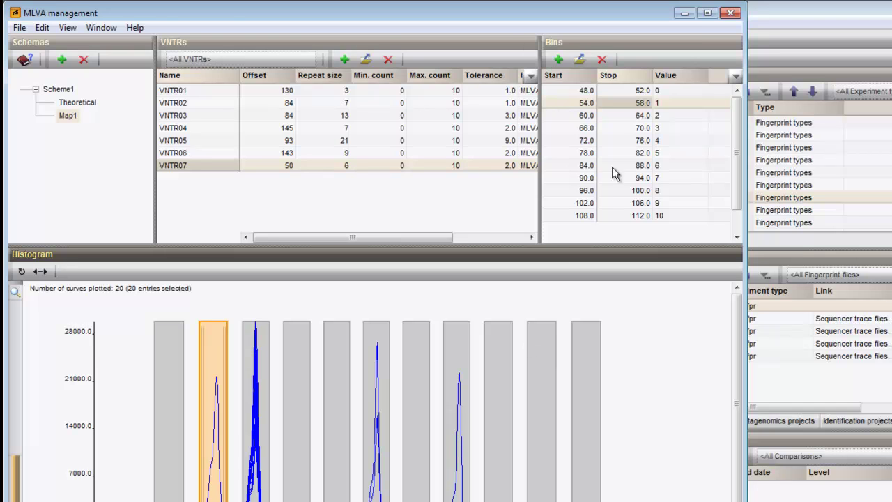
# Close MLVA management and start MLVA > Assign VNTRs
pyautogui.click(730, 13)
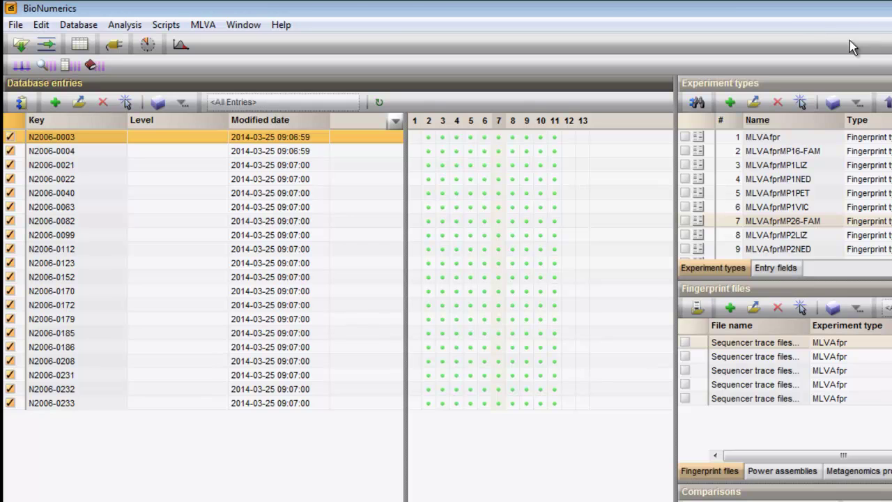
pyautogui.click(203, 26)
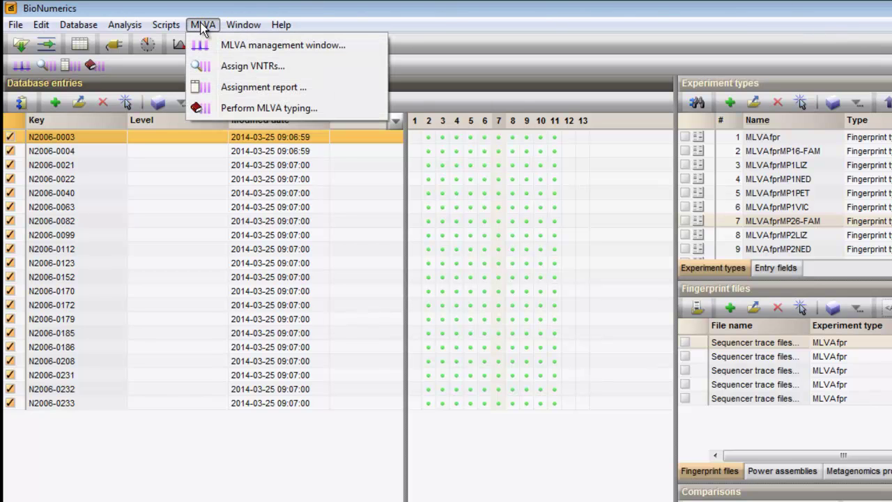
pyautogui.click(224, 66)
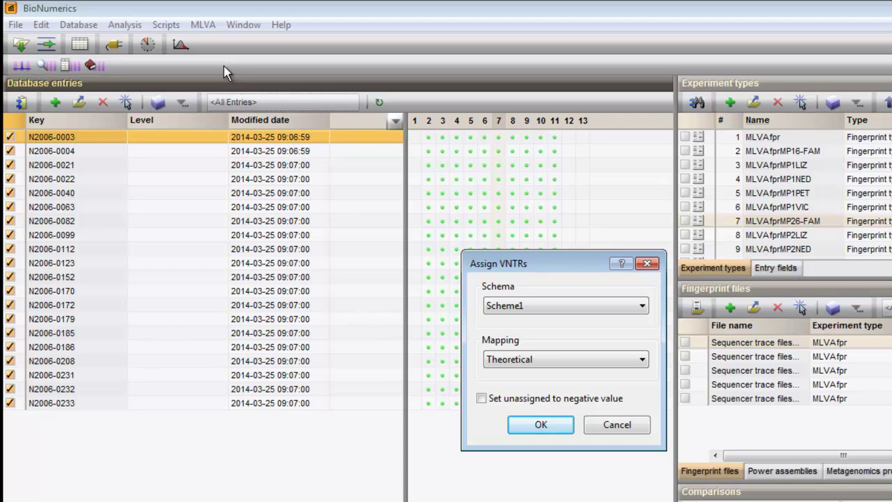
# Set schema Scheme1 and mapping Map1, with unassigned values set to negative
pyautogui.click(642, 308)
pyautogui.click(644, 314)
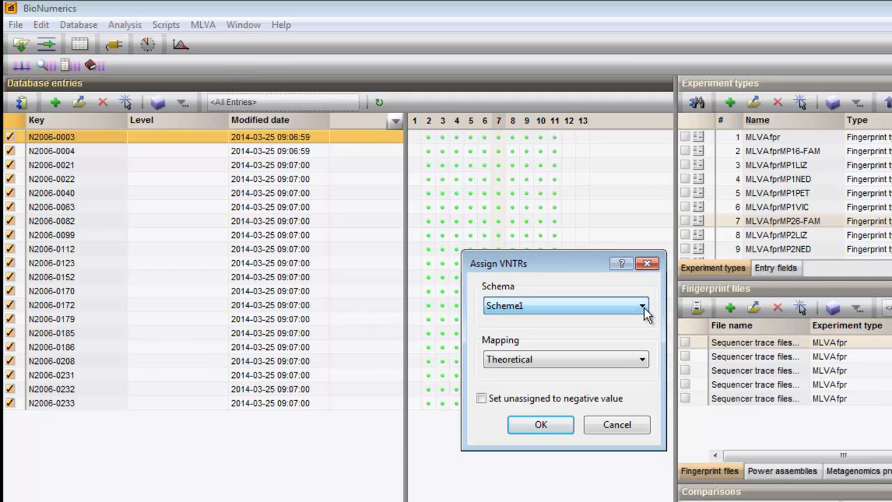
pyautogui.click(643, 360)
pyautogui.click(632, 387)
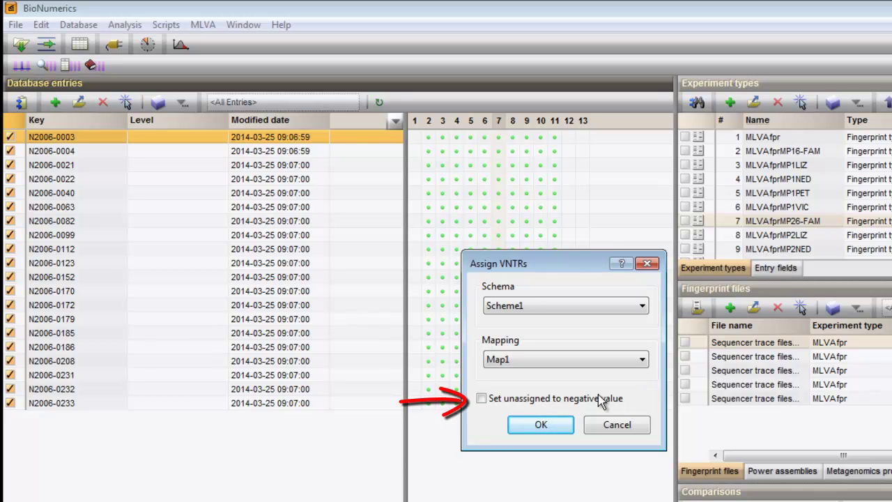
pyautogui.click(481, 398)
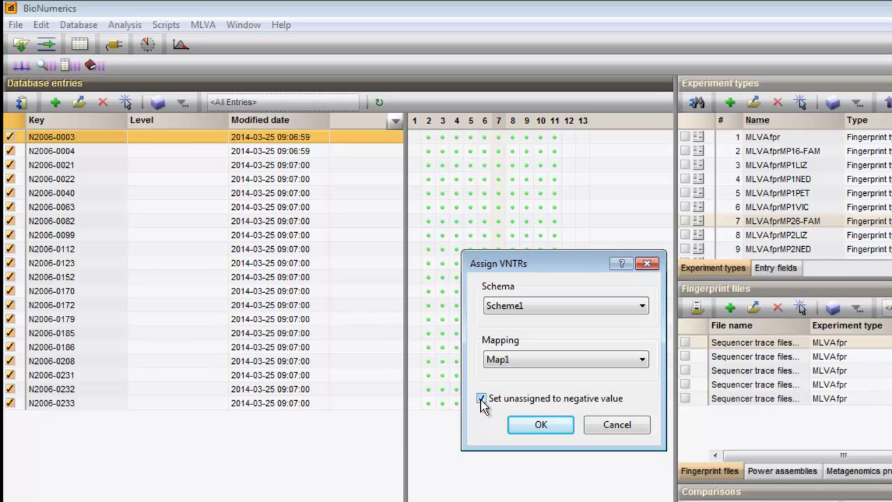
# Run the VNTR assignment and show peak heights in the resulting report
pyautogui.click(550, 423)
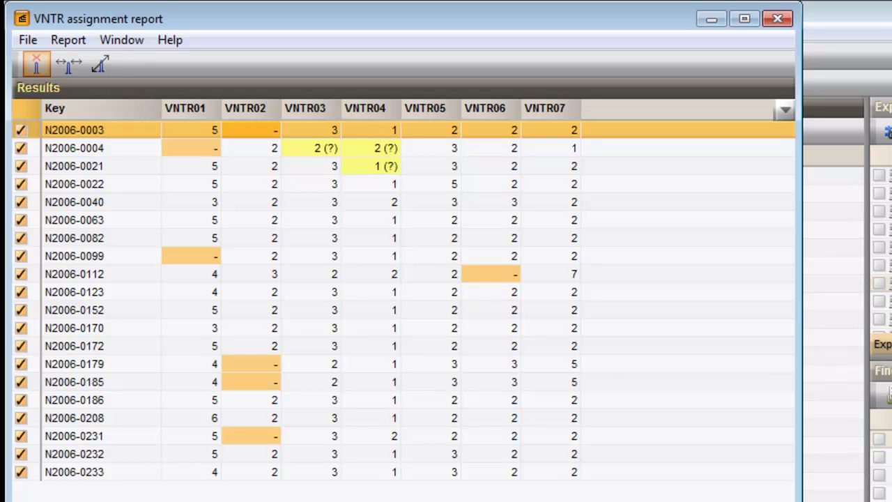
pyautogui.click(69, 44)
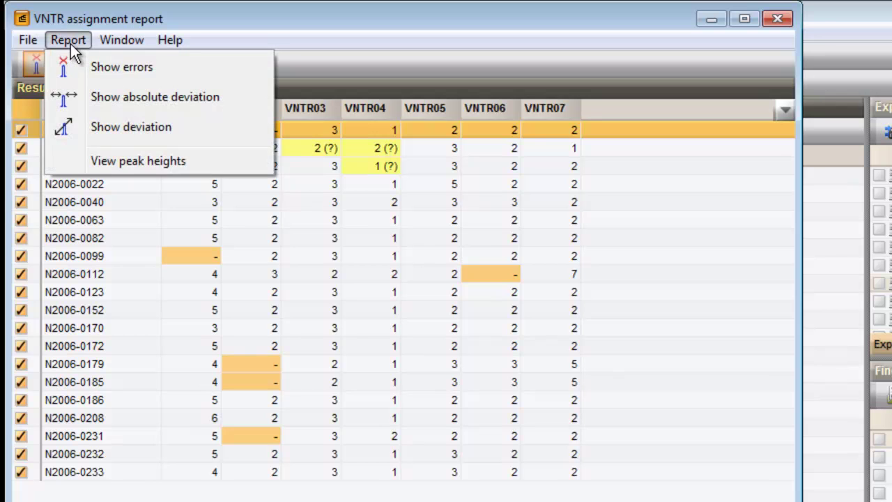
pyautogui.click(108, 163)
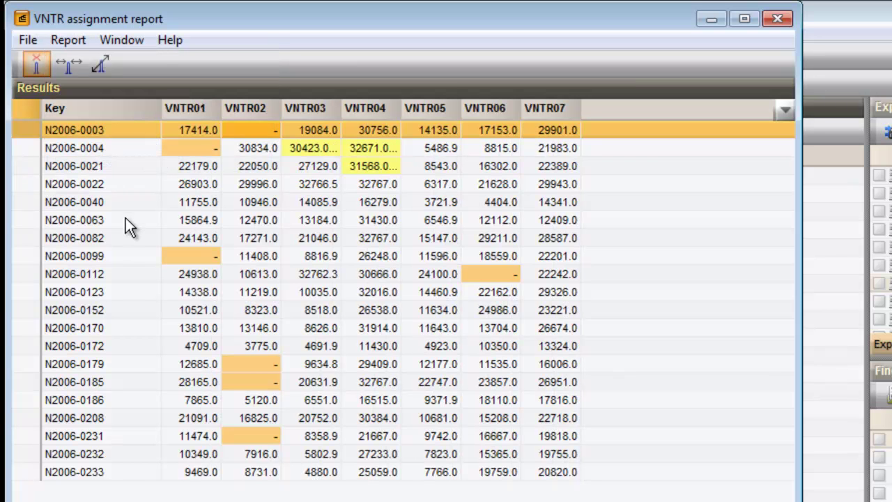
# Switch the report back to copy numbers and move to entry N2006-0004's row
pyautogui.click(69, 41)
pyautogui.click(105, 163)
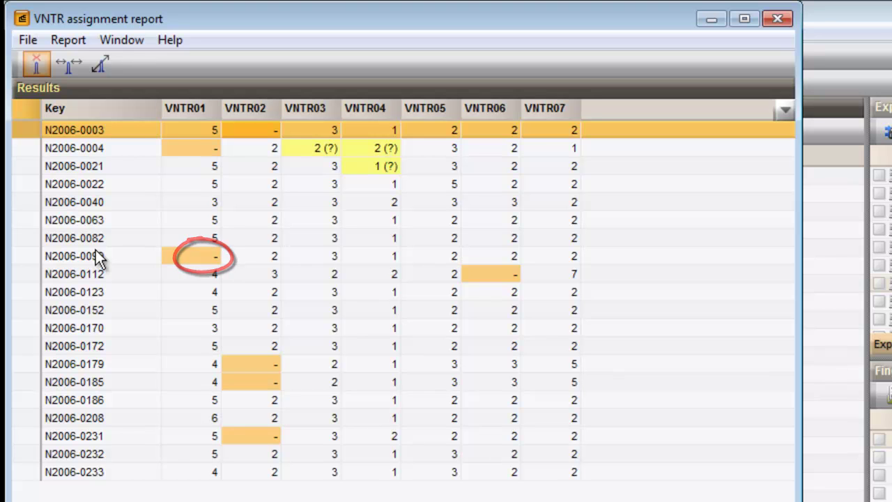
pyautogui.press('Down')
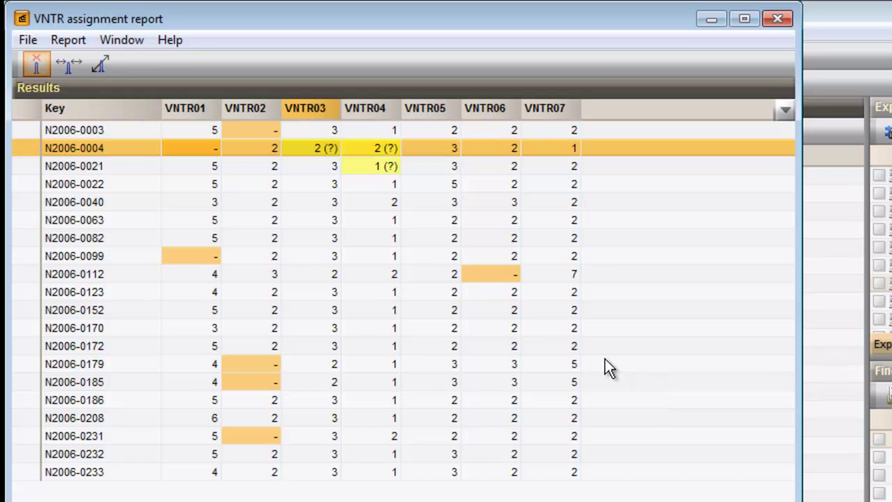
# Manually assign N2006-0004's VNTR03 peak near size 100 as copy number 2
pyautogui.doubleClick(312, 149)
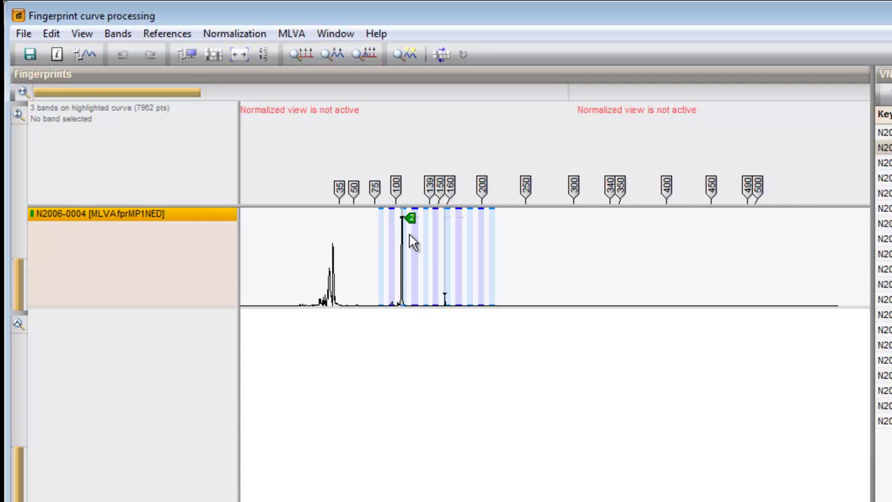
pyautogui.click(403, 230)
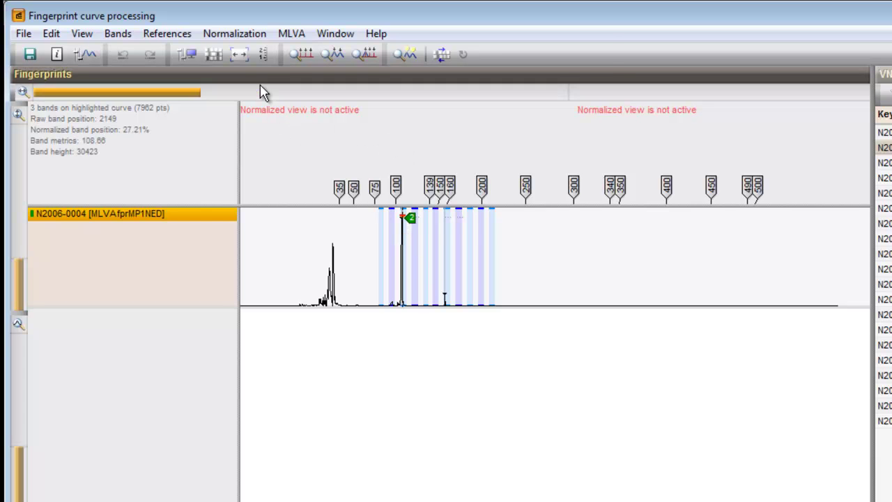
pyautogui.click(293, 39)
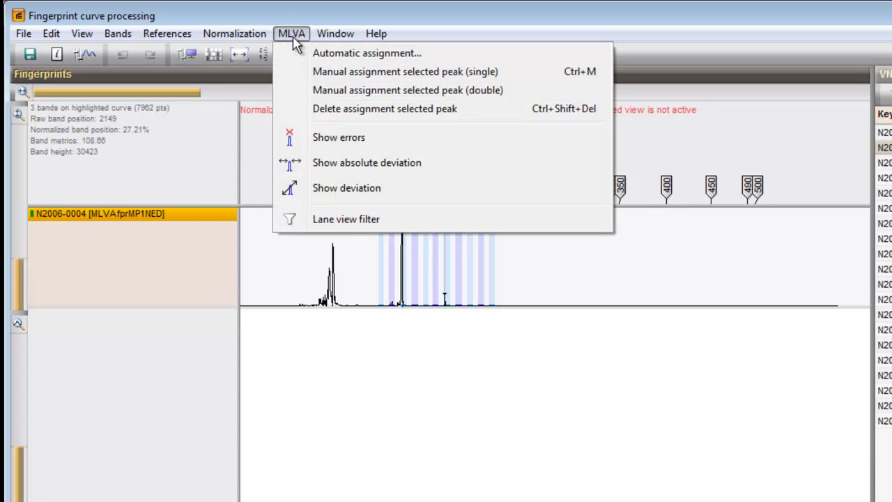
pyautogui.click(333, 71)
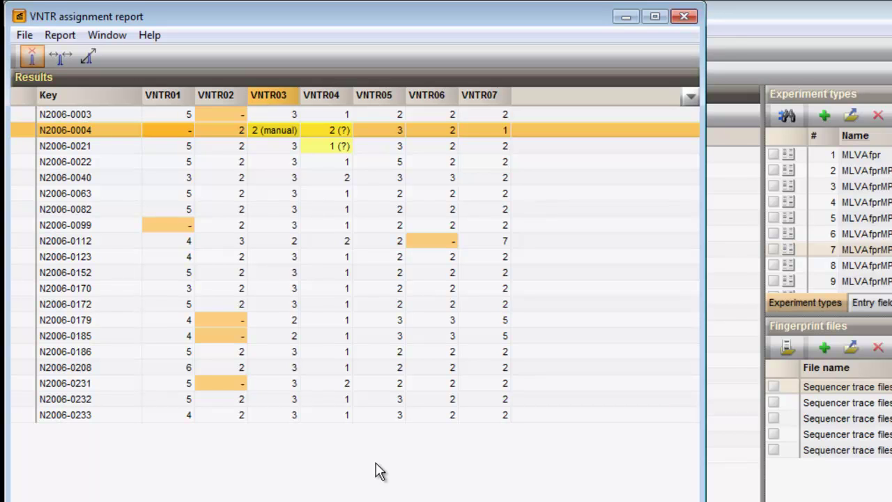
# Shade report cells by absolute deviation, then switch to signed deviation
pyautogui.click(64, 36)
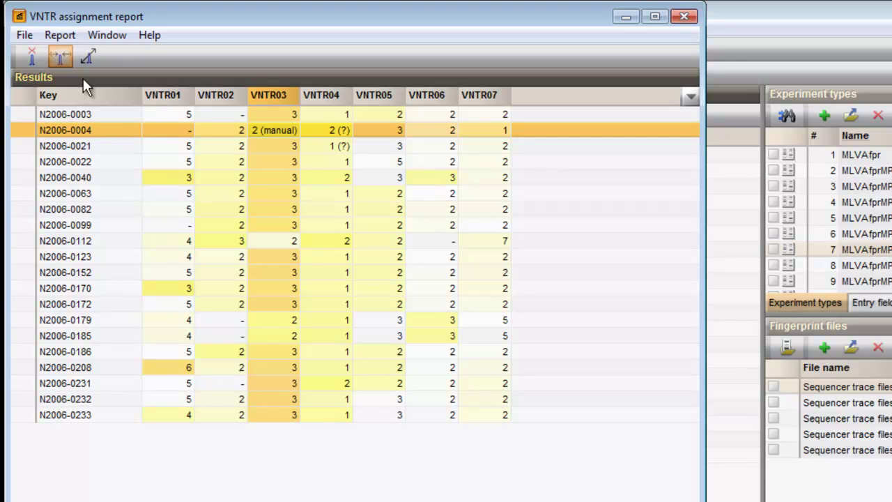
pyautogui.click(64, 35)
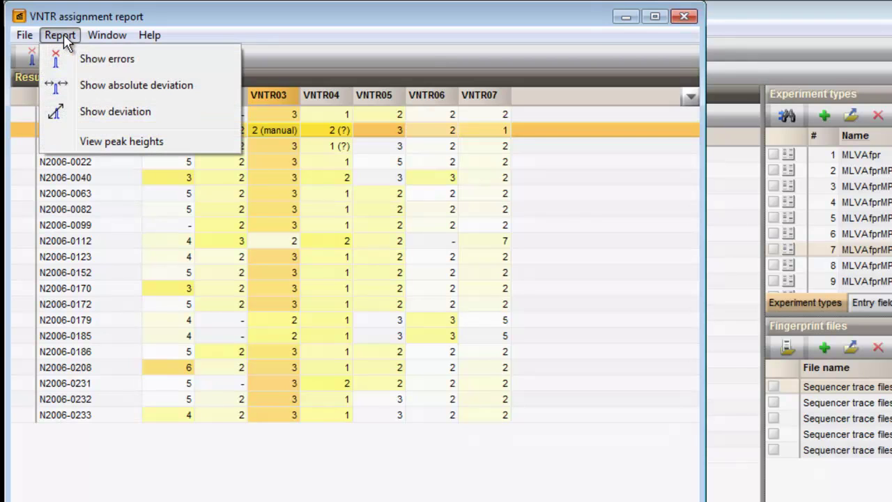
pyautogui.click(117, 112)
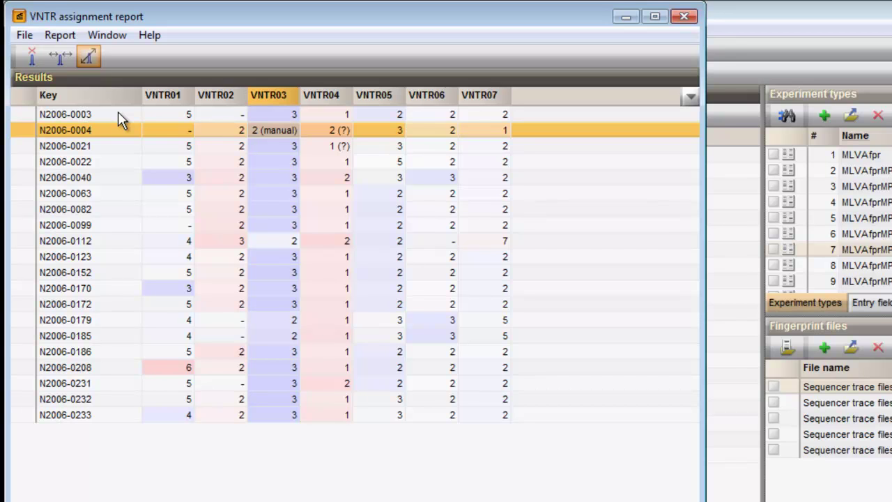
# Close the VNTR assignment report window
pyautogui.click(683, 16)
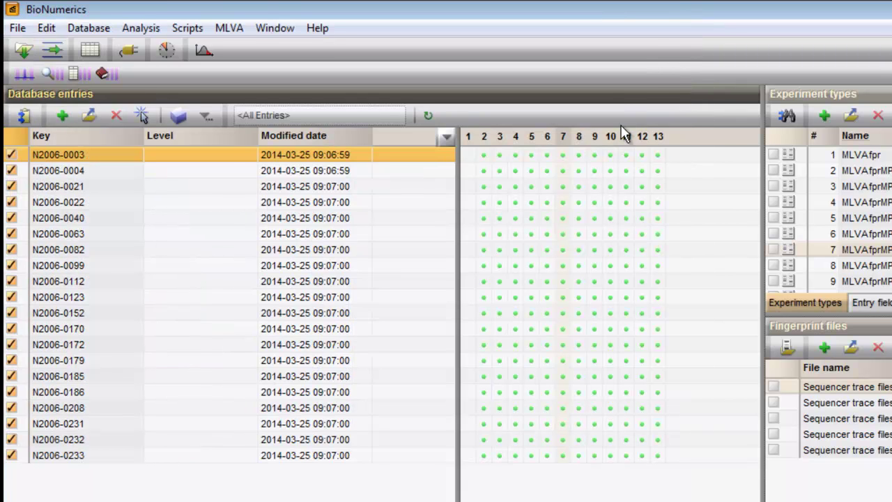